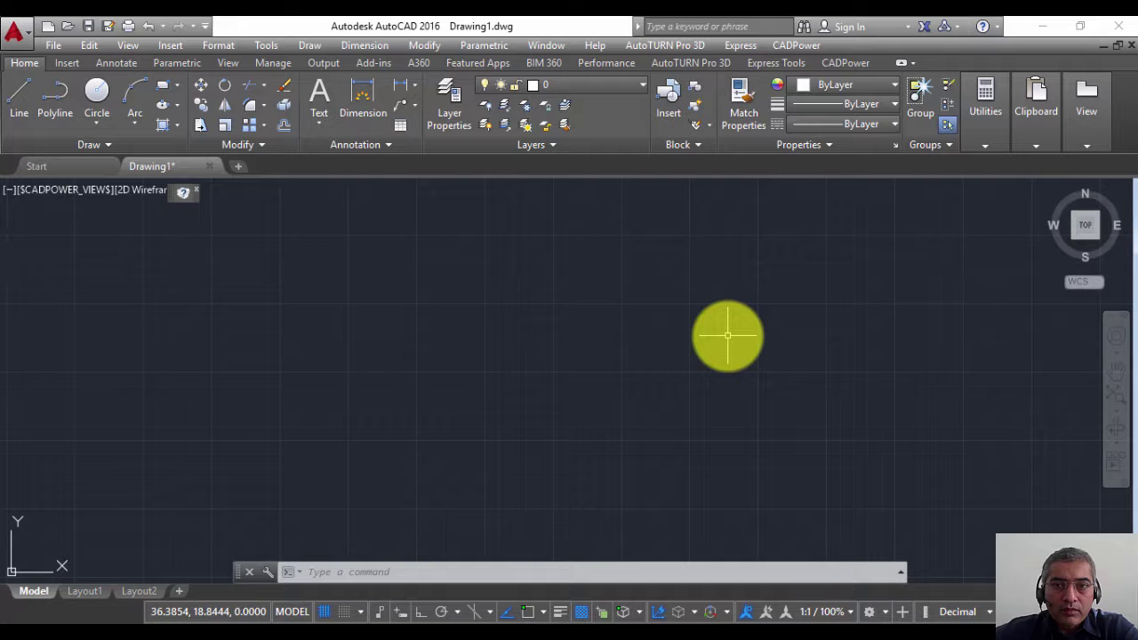
Launch CADPower's 'Cut a linear item into pieces' tool from the BOM/BOQ panel sizing tools
left_click(785, 45)
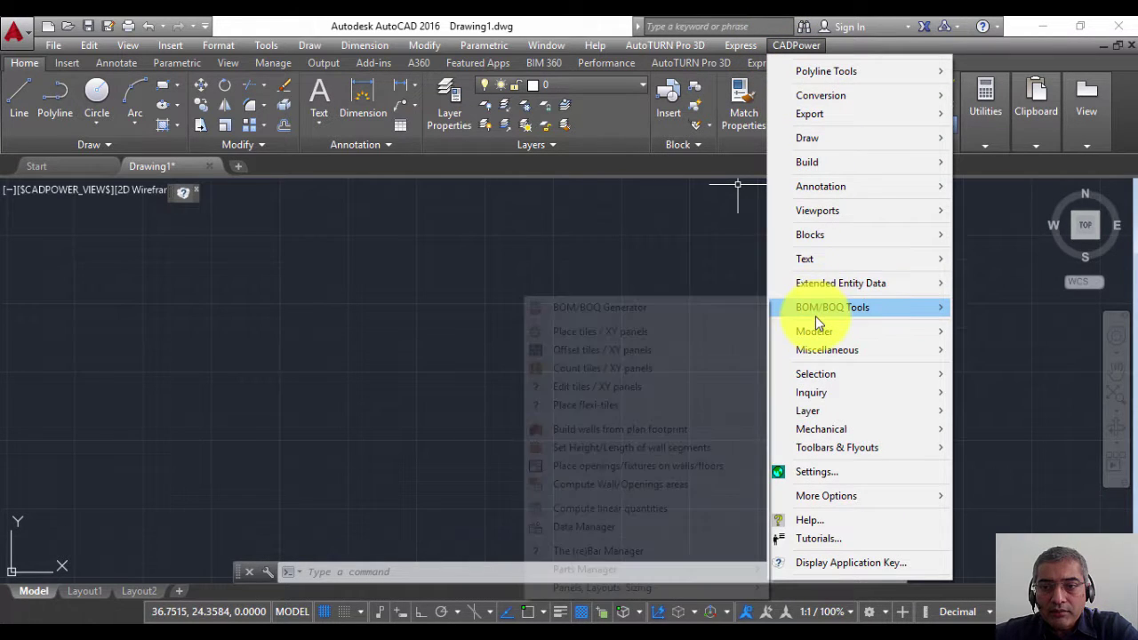
mouse_move(833, 307)
mouse_move(602, 588)
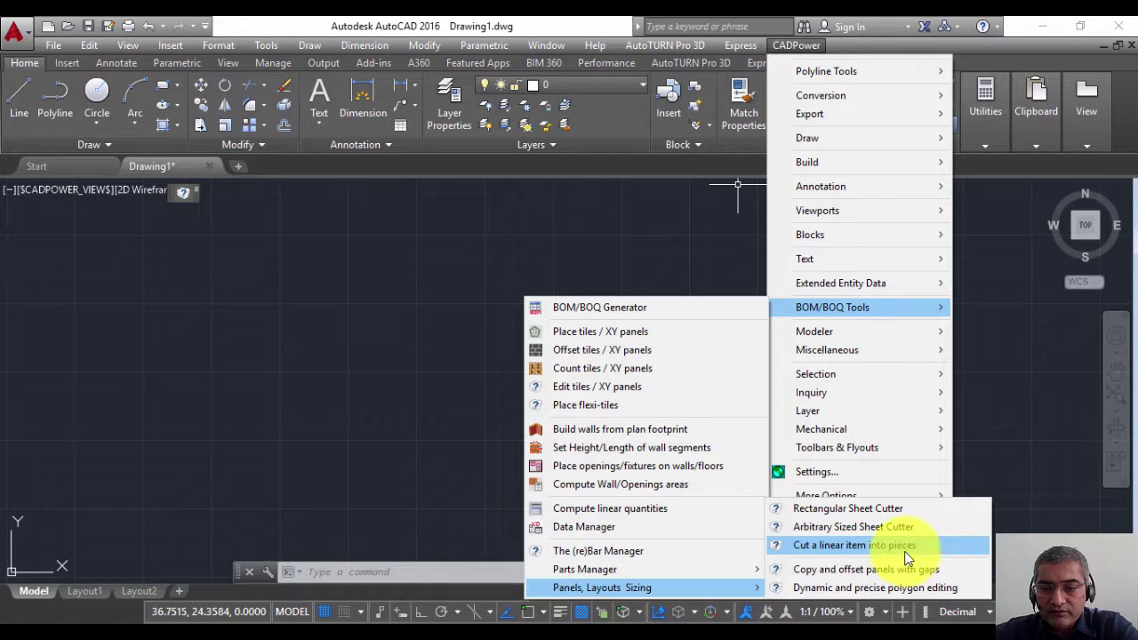
left_click(809, 545)
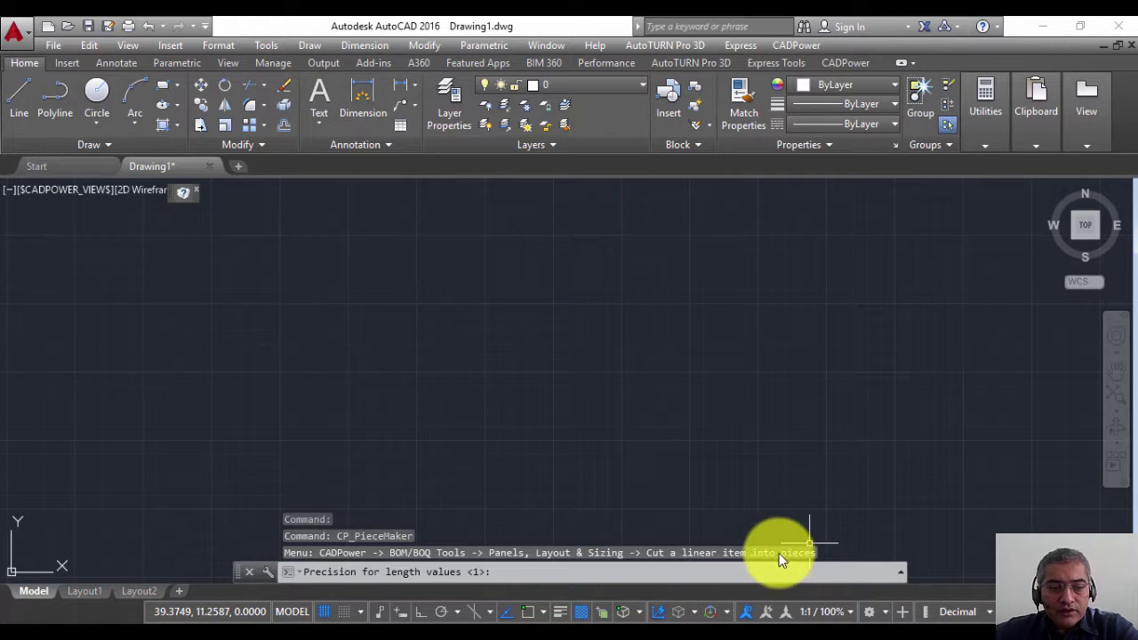
key("F2")
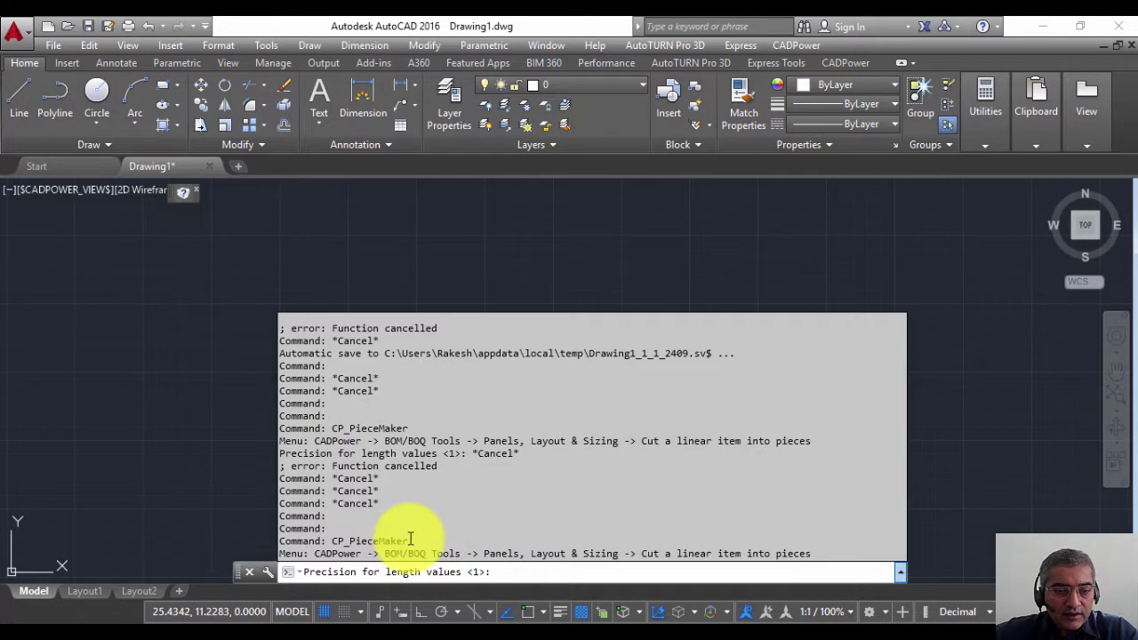
left_click_drag(409, 540, 330, 541)
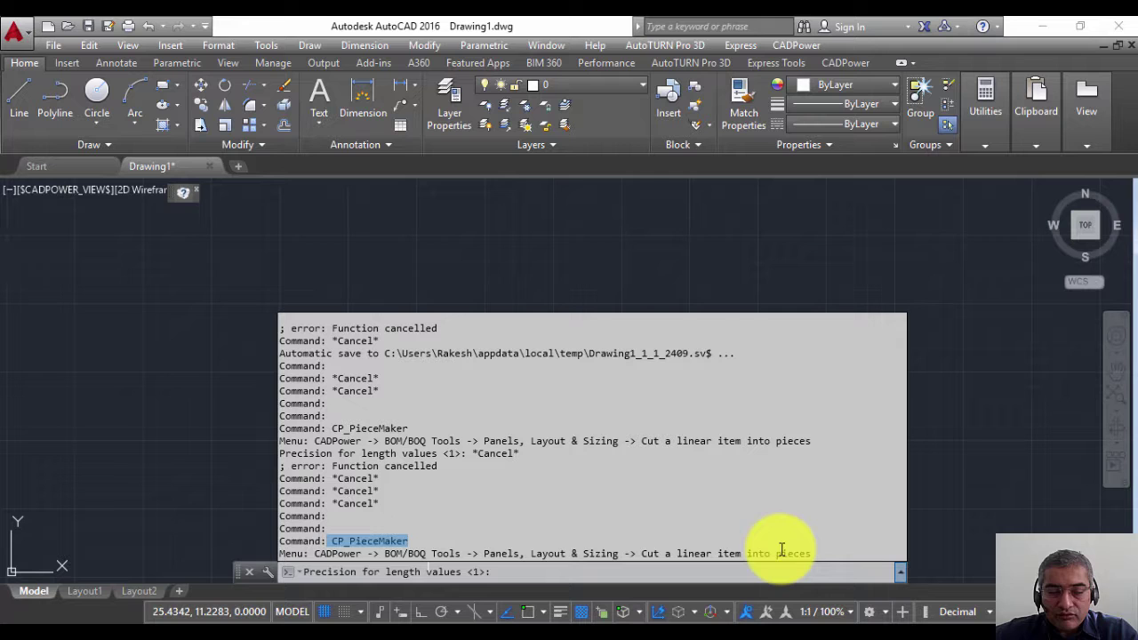
left_click(502, 572)
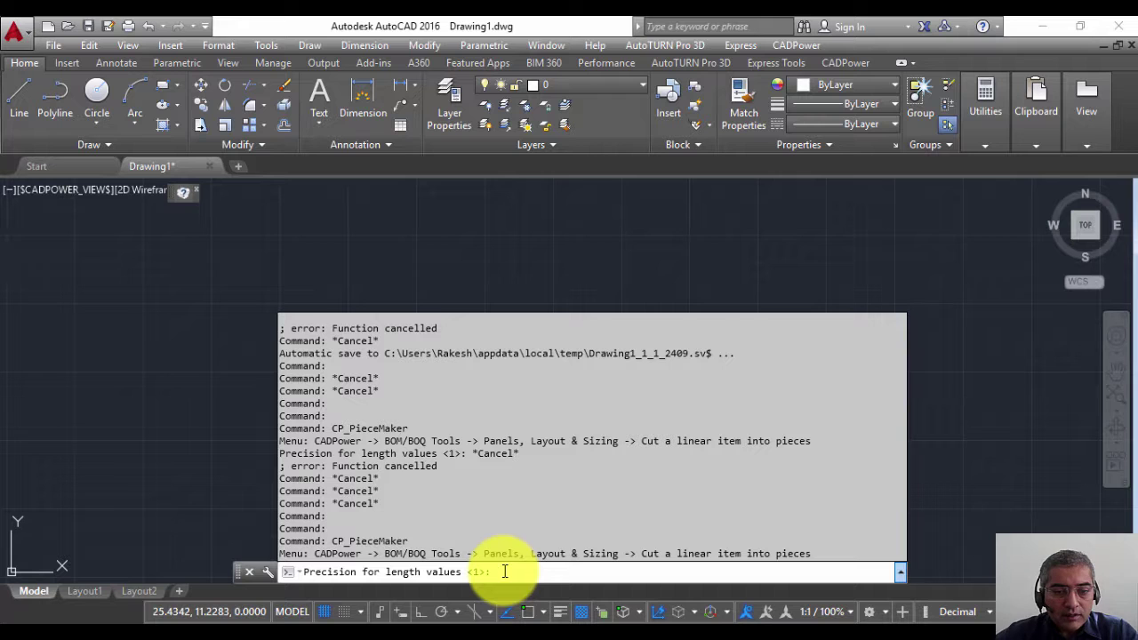
Set precision 2, stock length 25.00, allowed cuts 3.50, 1.50, 0.50 and gap 0.01
type("2")
key("Return")
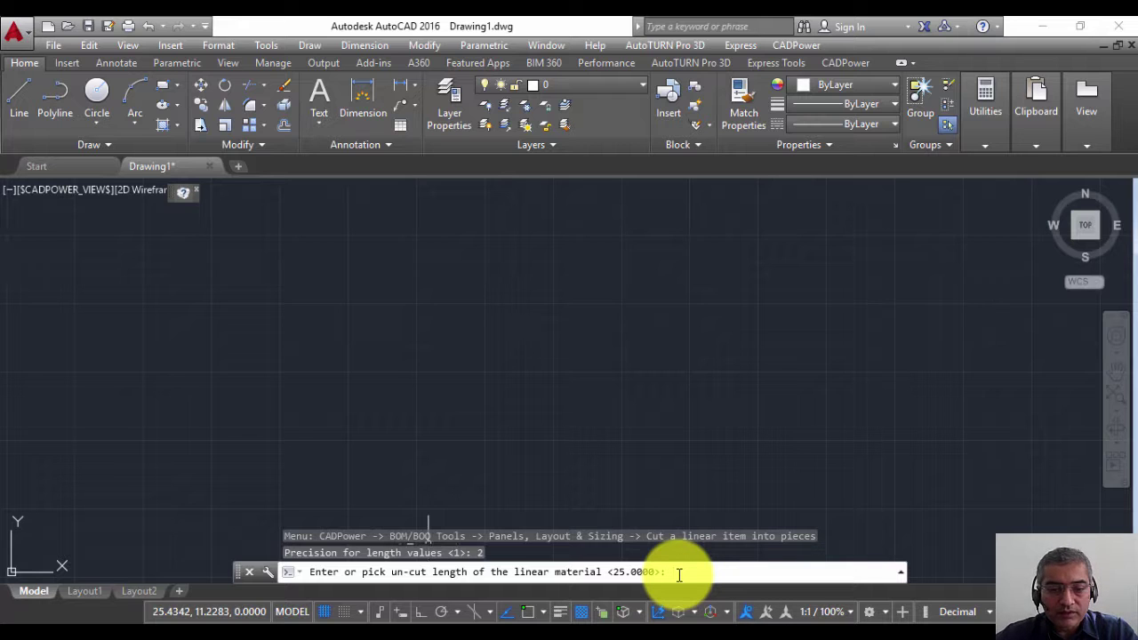
key("Return")
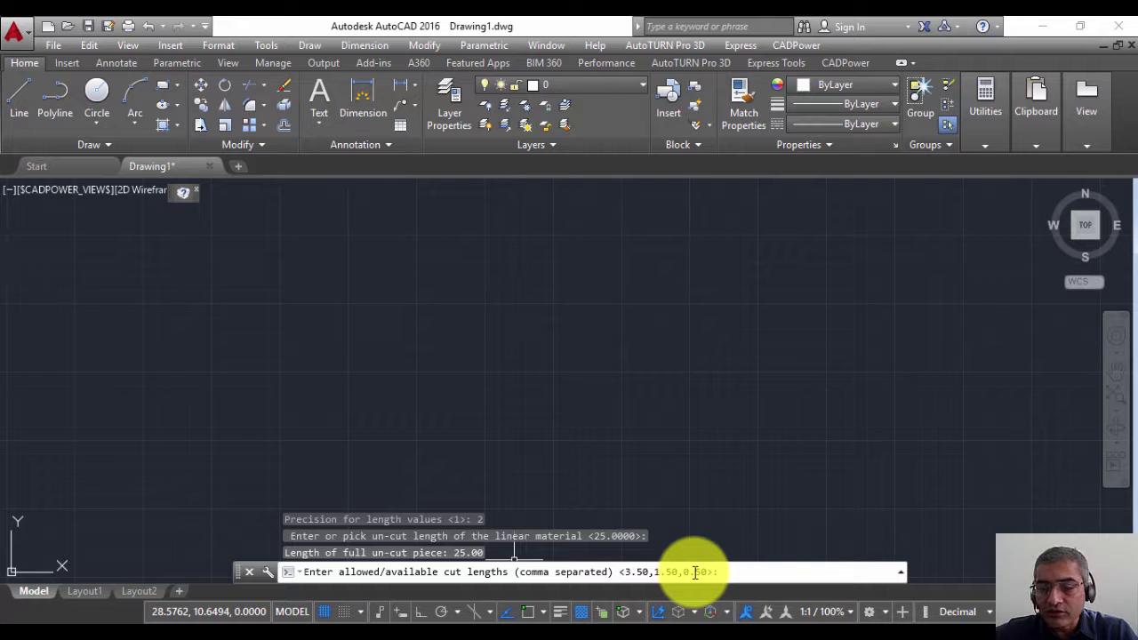
left_click(731, 572)
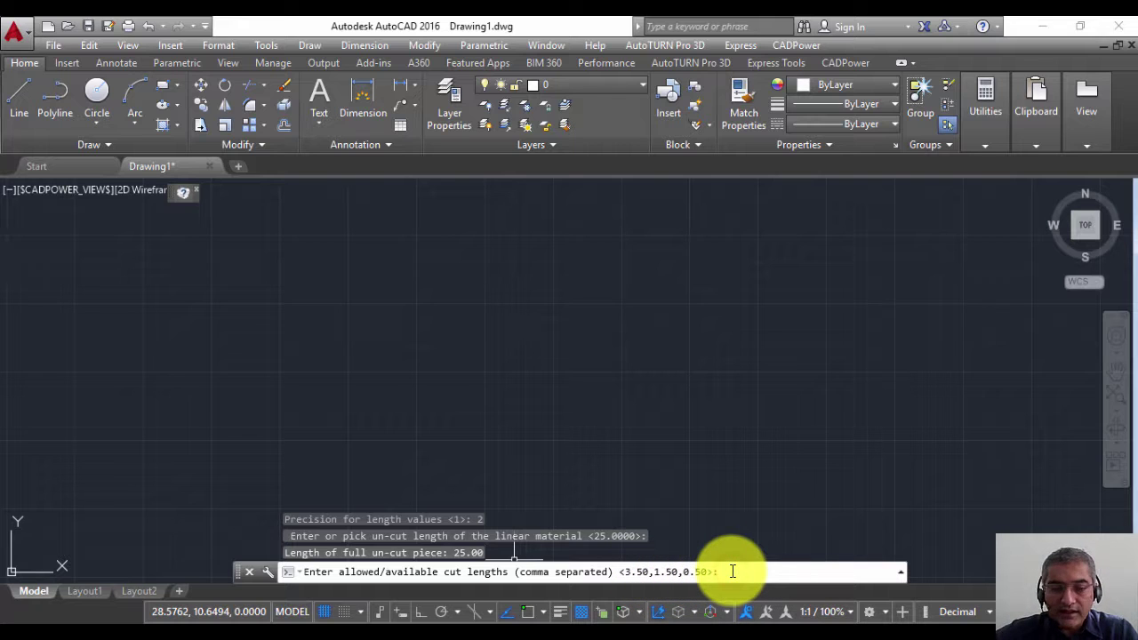
key("Return")
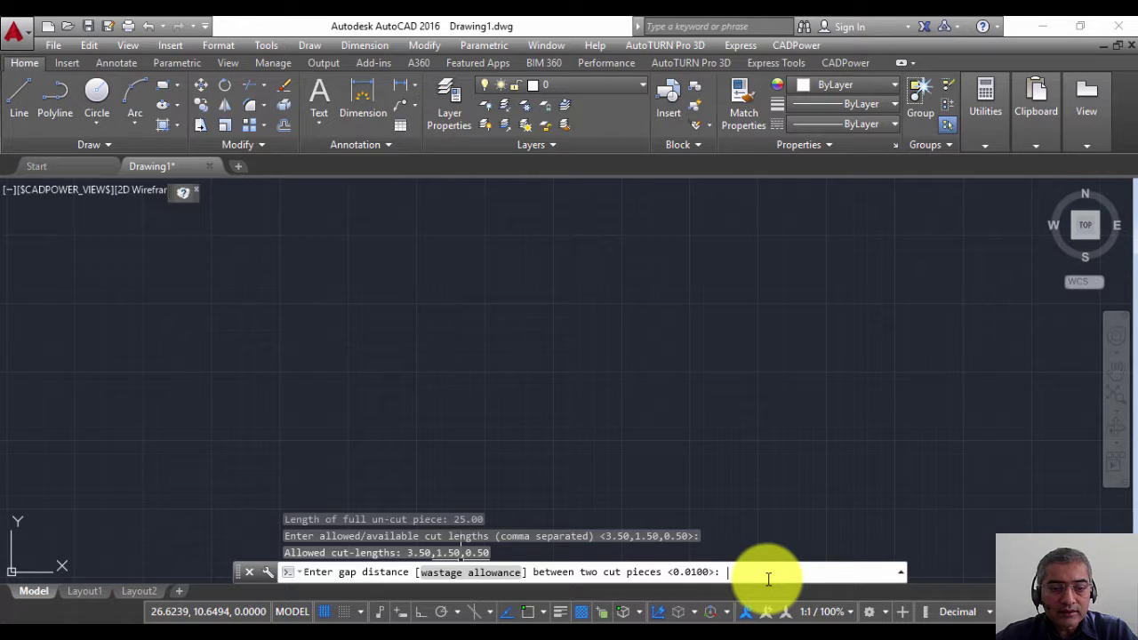
key("Return")
key("F2")
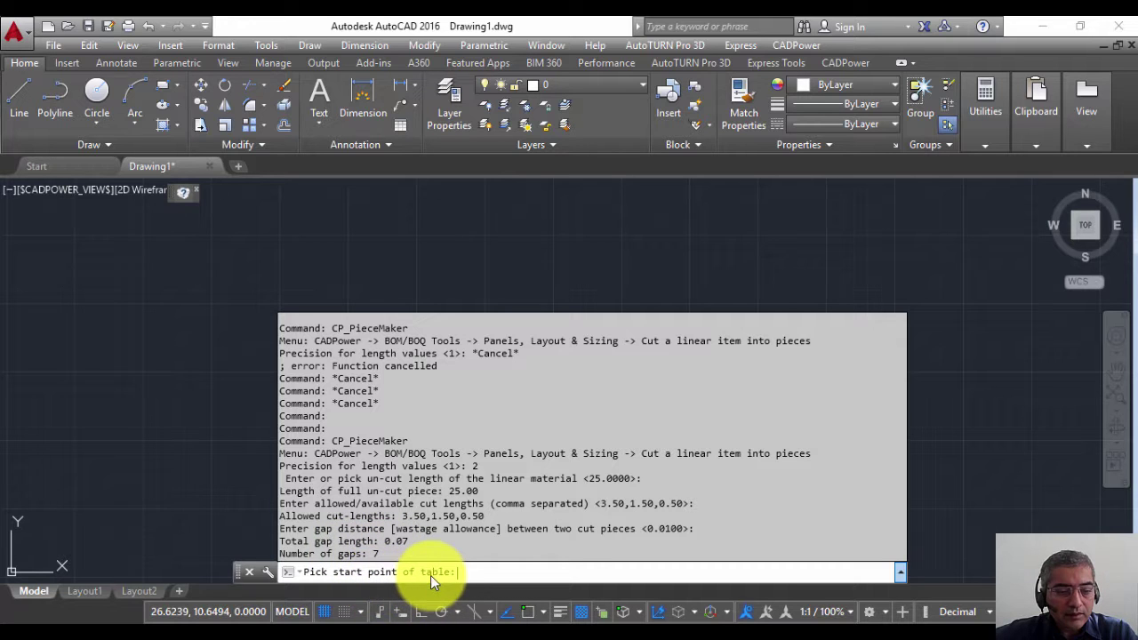
Place the Cut-Pieces Schedule table and export it to Drawing1_PIECEMAKER.CSV
left_click(395, 211)
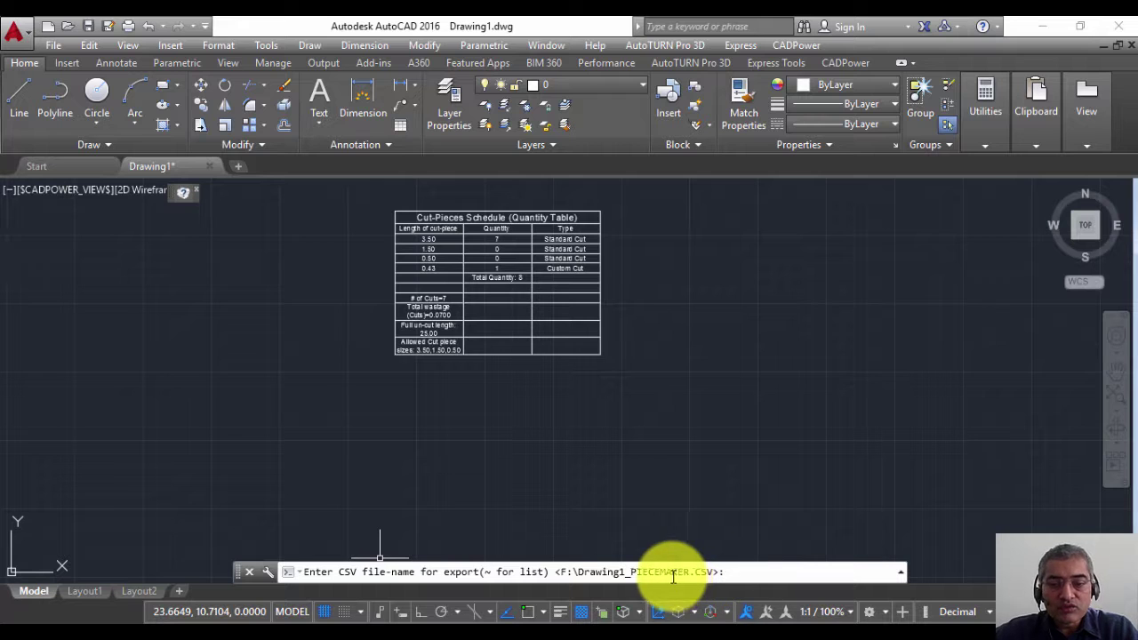
left_click(746, 573)
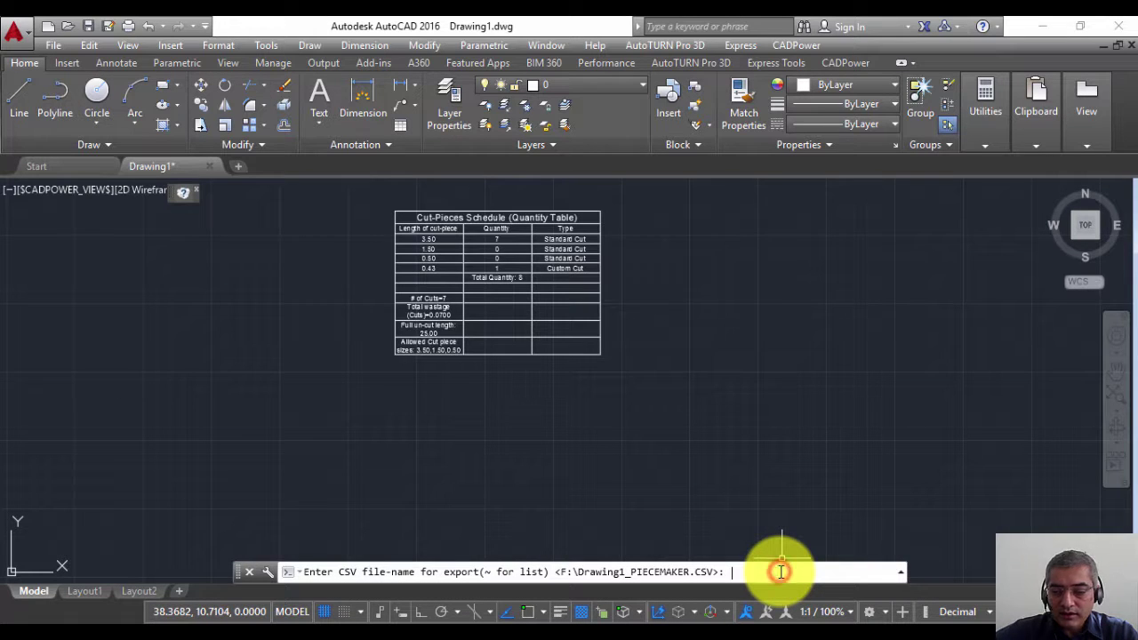
key("Return")
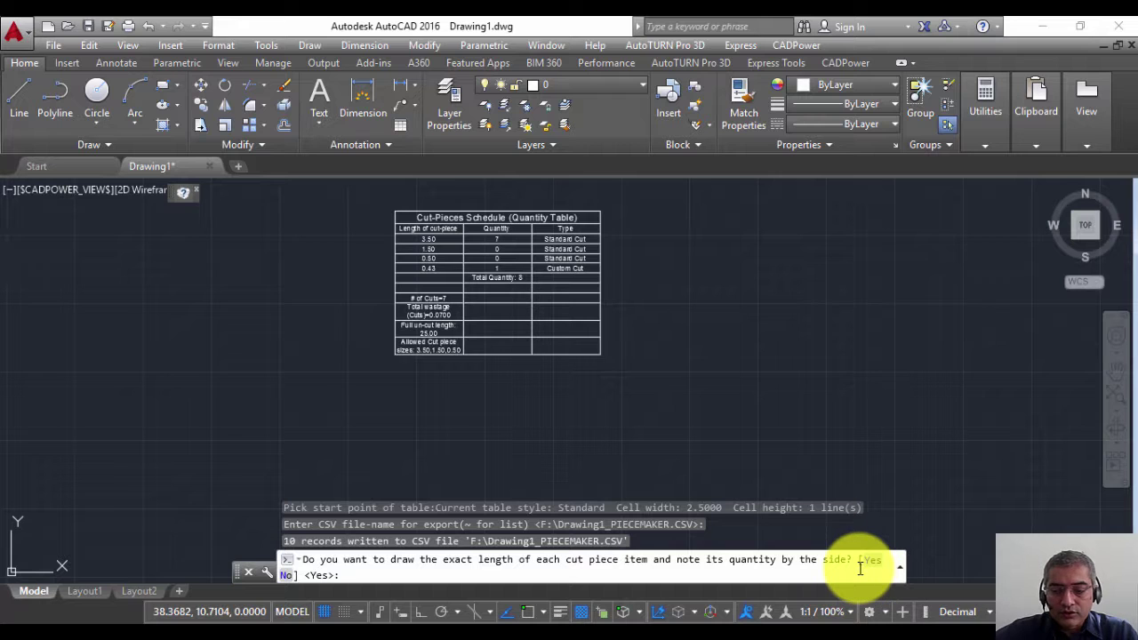
Draw the scaled cut-piece lines with quantity labels at the default text height
key("Return")
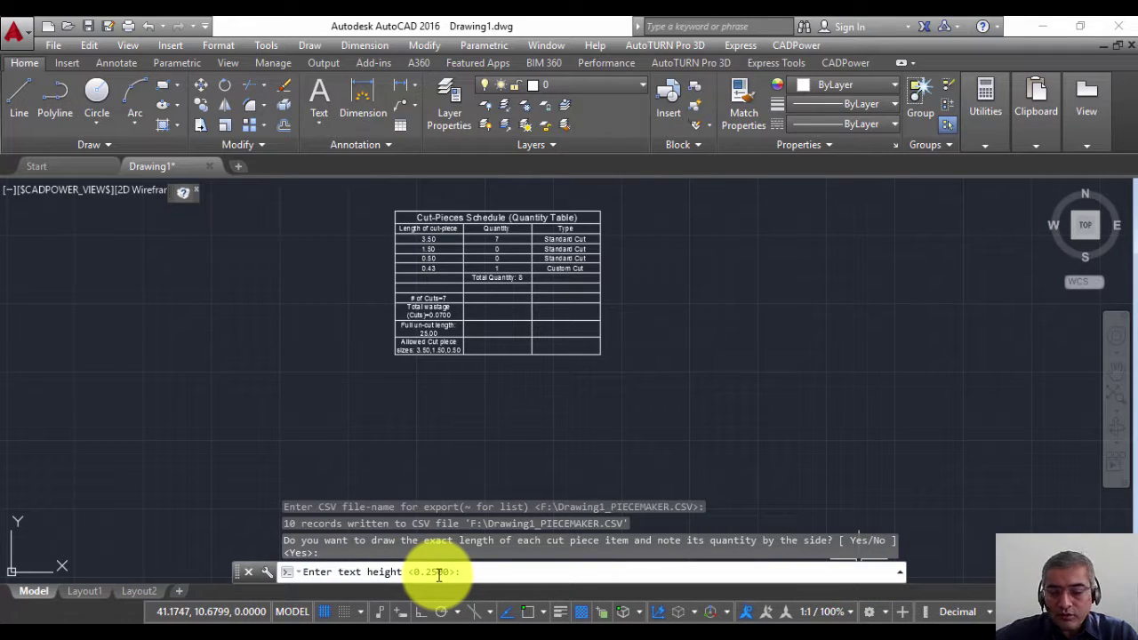
key("Return")
scroll(401, 451, "up", 4)
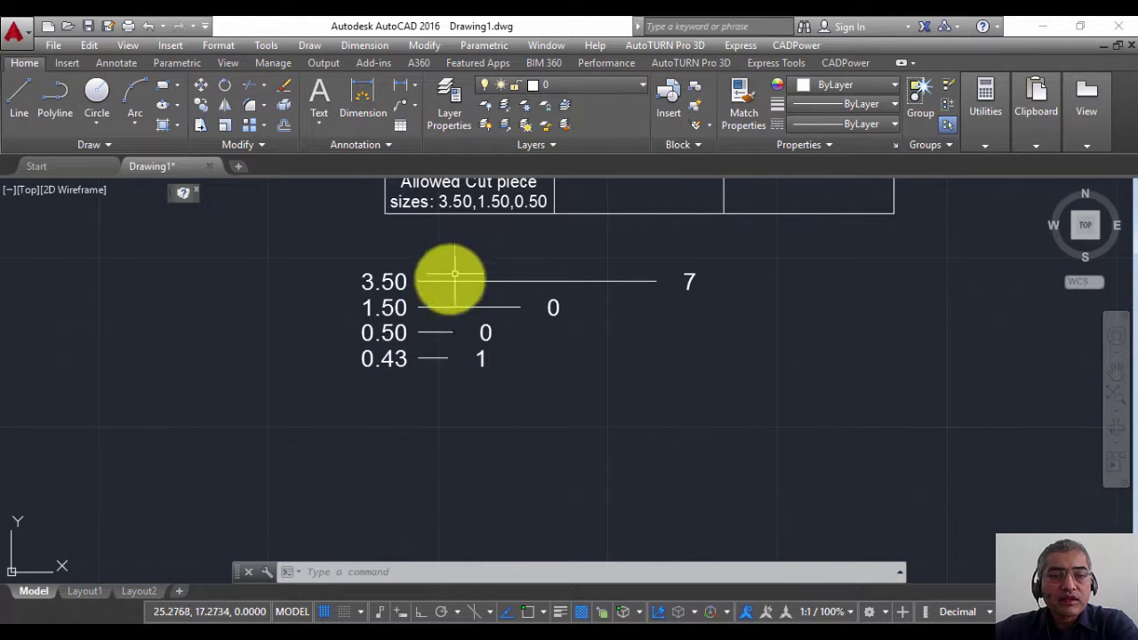
scroll(649, 394, "down", 2)
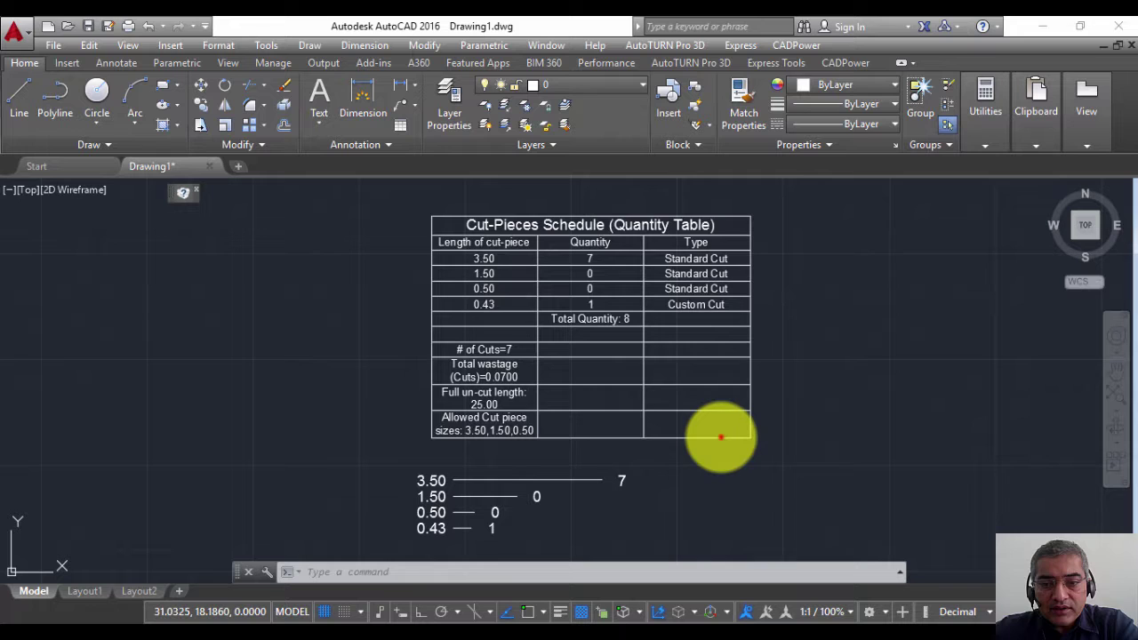
left_click(722, 437)
left_click(750, 437)
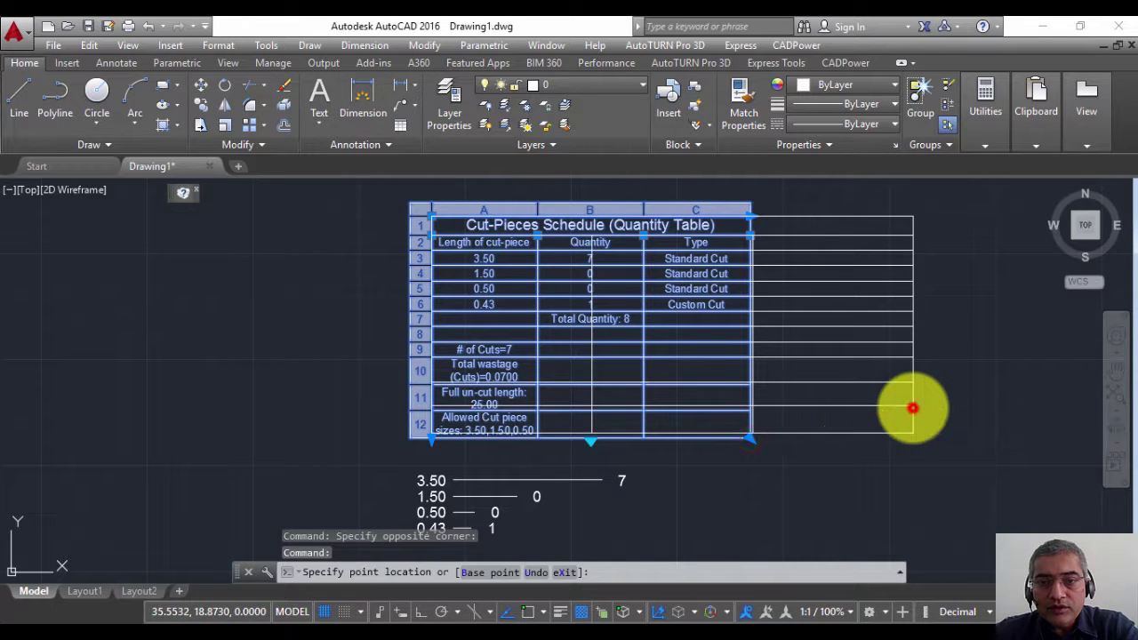
left_click(908, 416)
key("Escape")
key("Escape")
key("Escape")
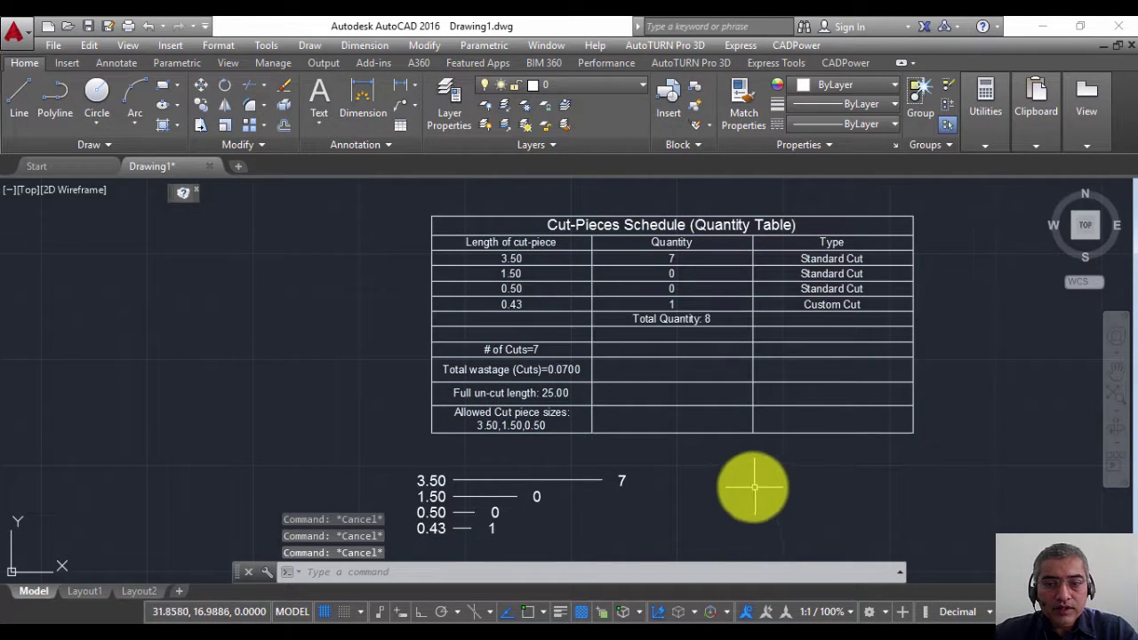
mouse_move(754, 484)
middle_mouse_down()
mouse_move(610, 483)
mouse_move(800, 490)
mouse_move(737, 475)
middle_mouse_up()
scroll(776, 464, "up", 2)
scroll(737, 475, "down", 2)
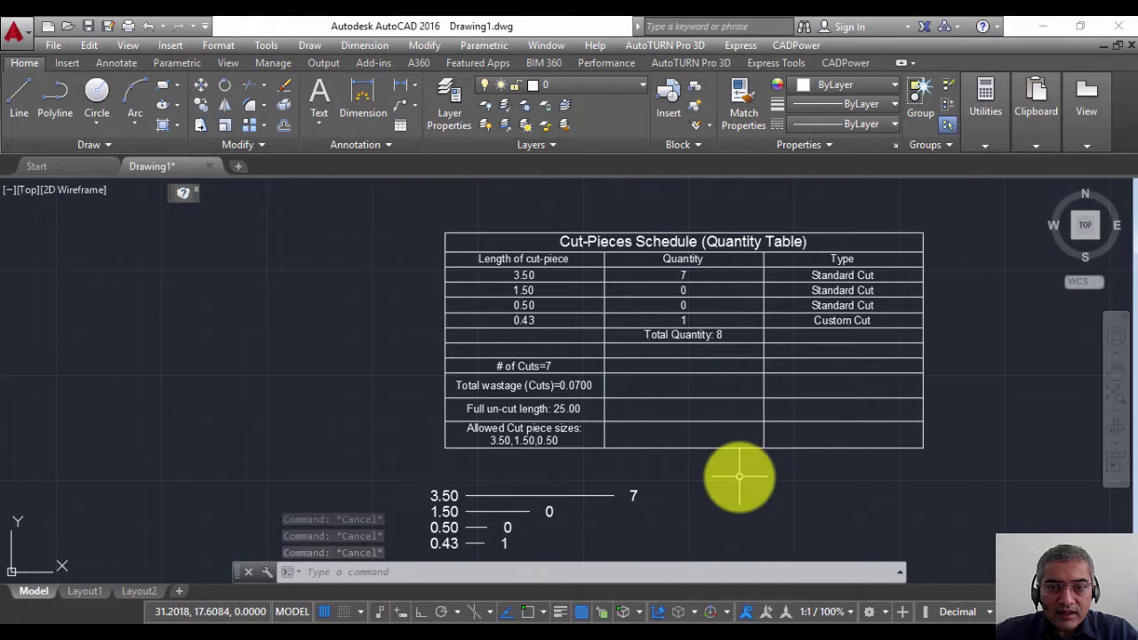
left_click(609, 341)
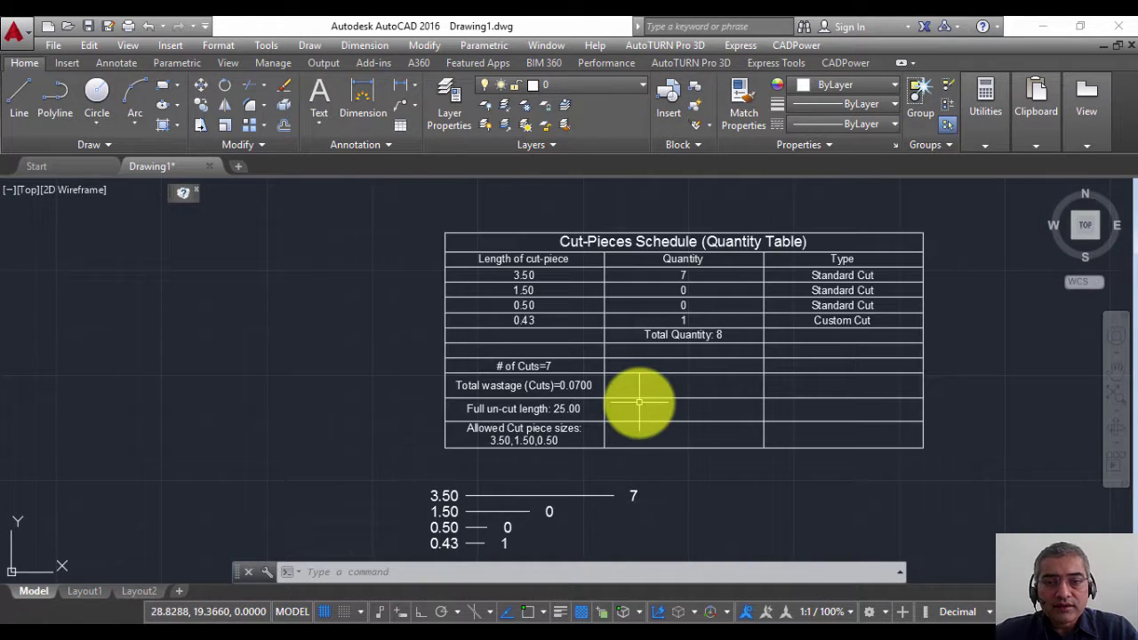
scroll(620, 294, "up", 2)
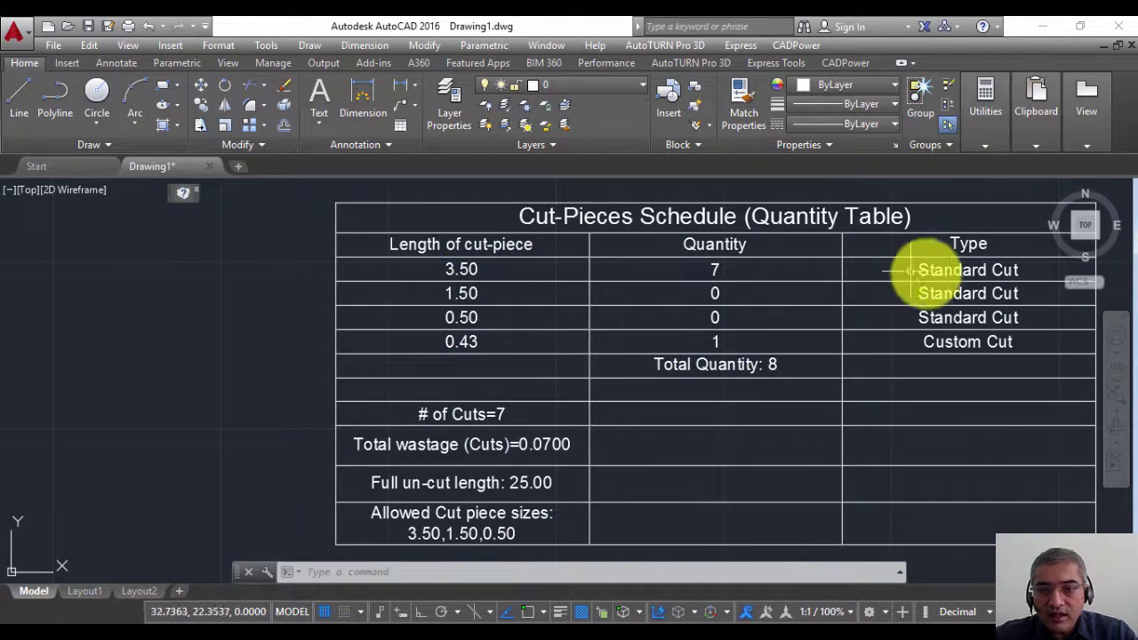
Select the schedule table and zoom to inspect the cut-piece lines below it
left_click(960, 307)
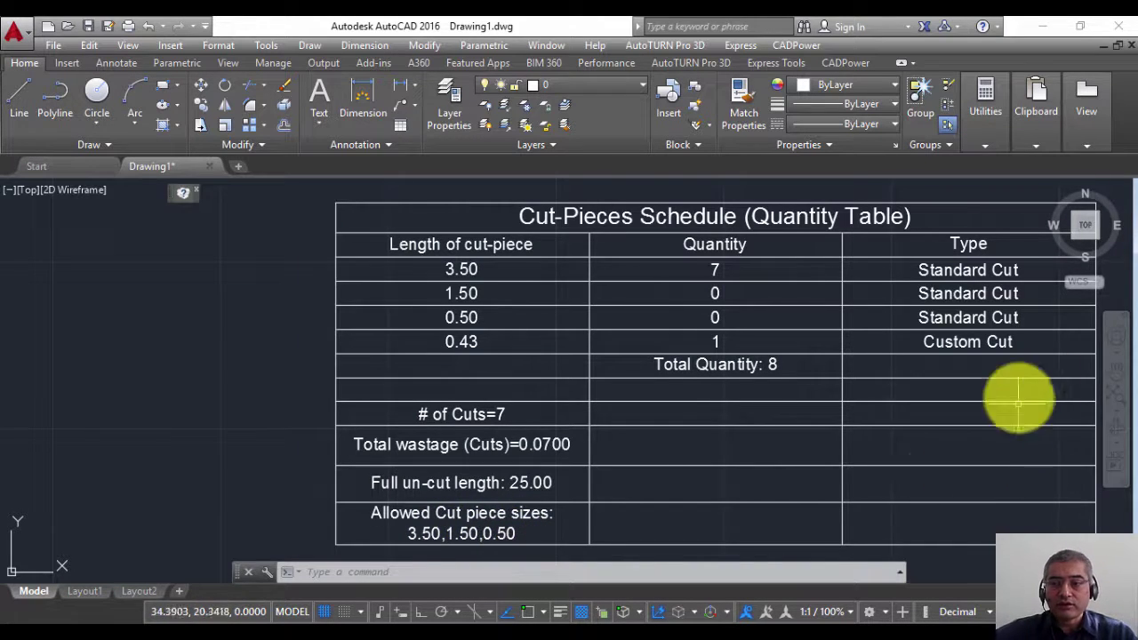
scroll(991, 386, "down", 3)
scroll(915, 310, "down", 2)
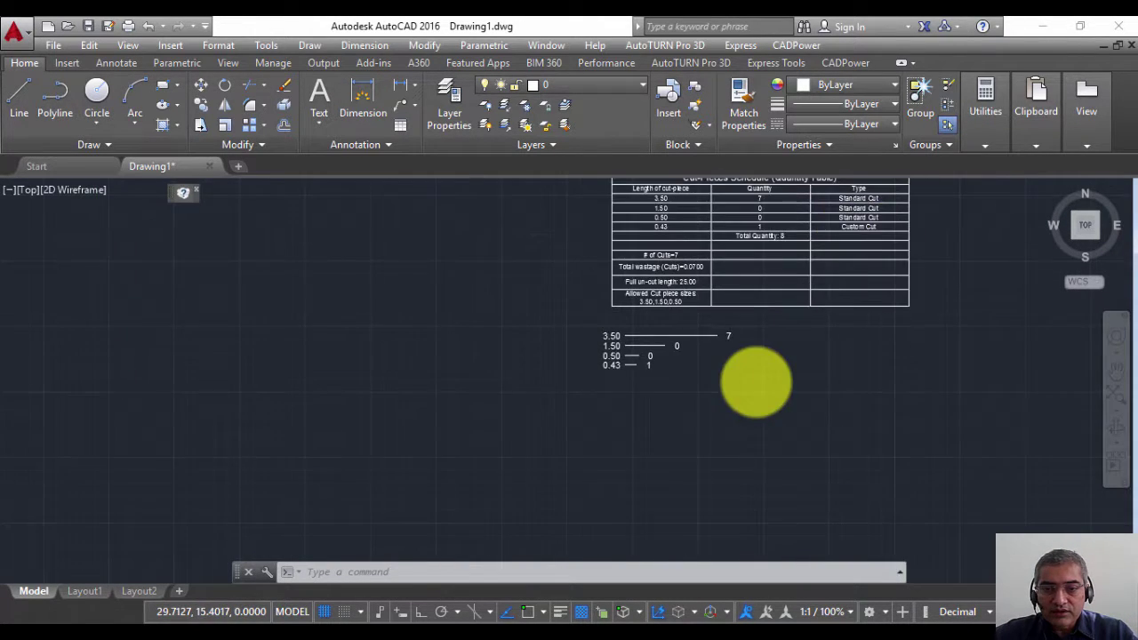
scroll(617, 336, "up", 5)
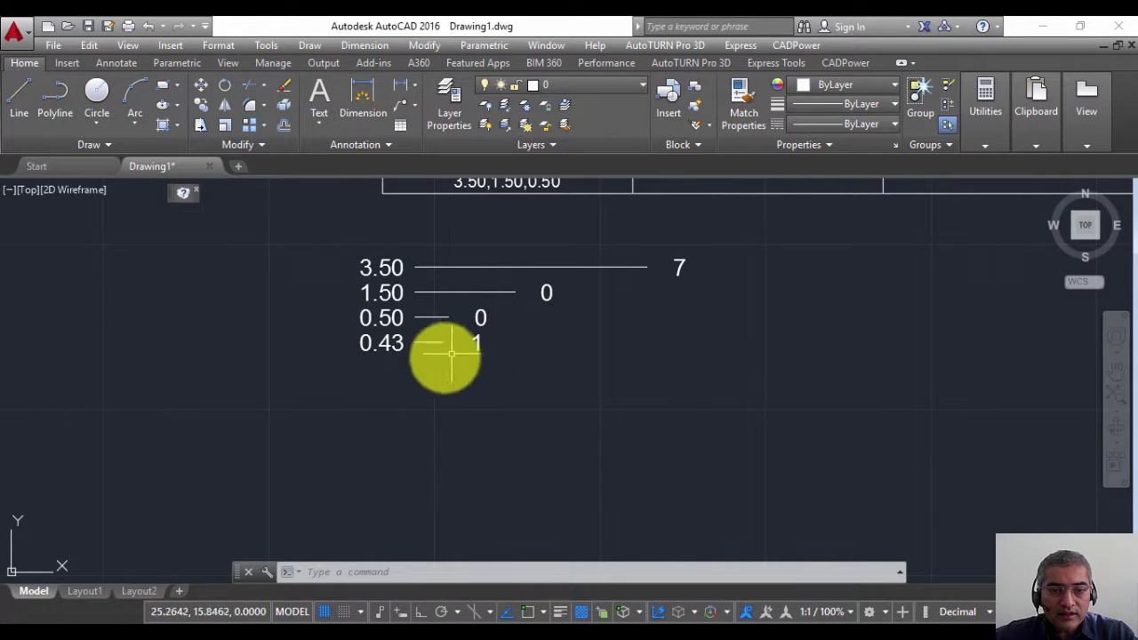
Open Drawing1_PIECEMAKER.CSV in Excel from Total Commander
left_click(564, 612)
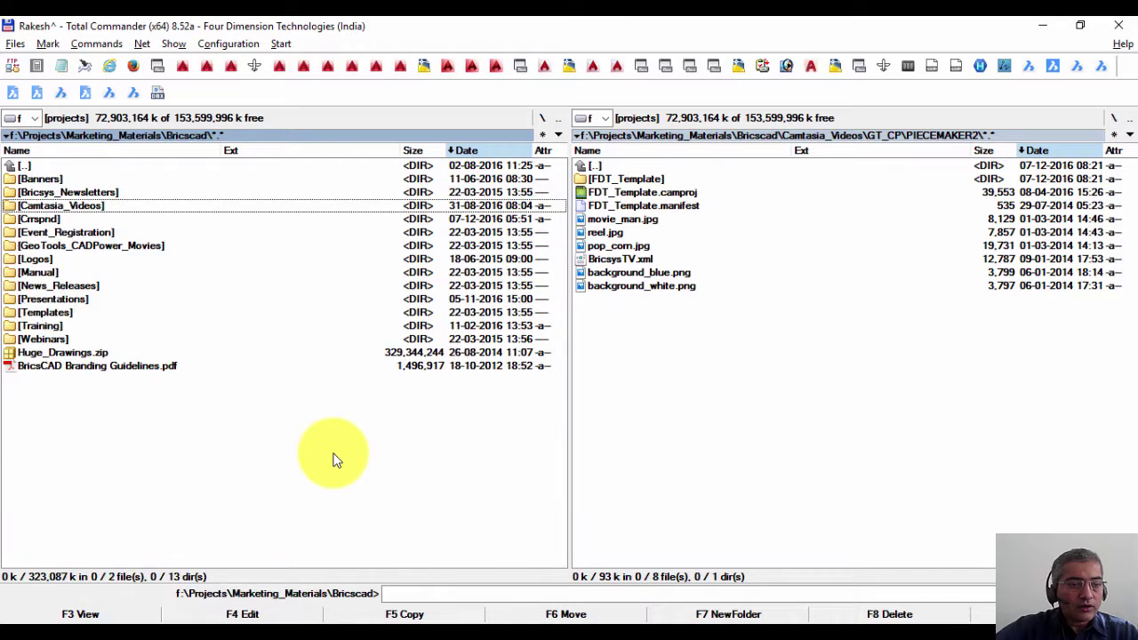
key("Down")
key("Down")
key("Down")
key("Down")
key("Down")
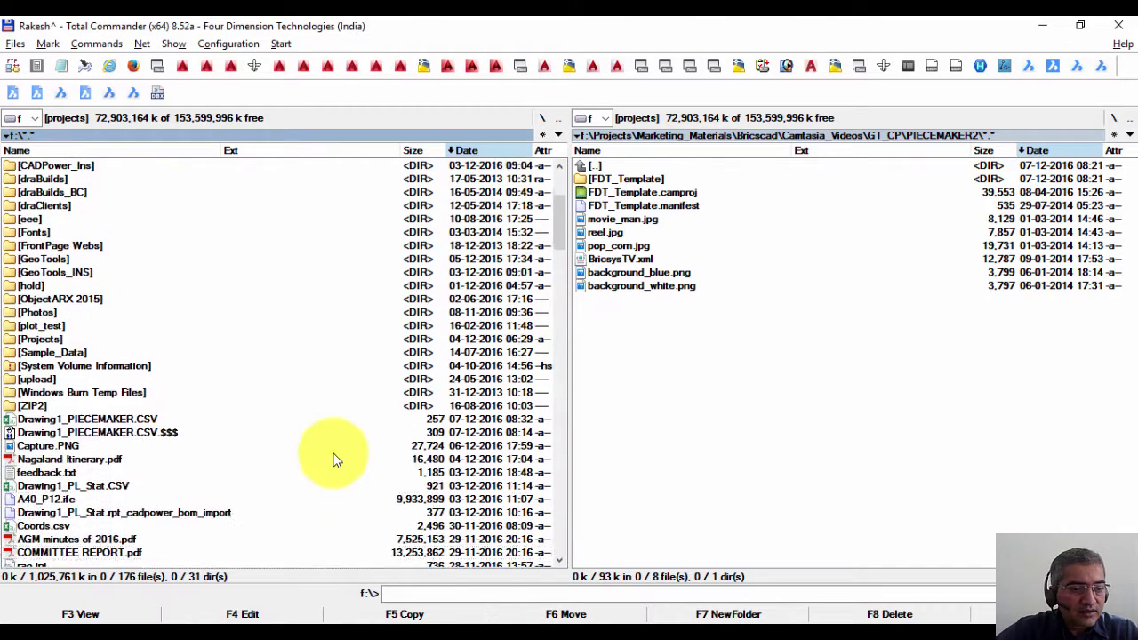
key("Down")
key("Up")
key("Up")
key("Up")
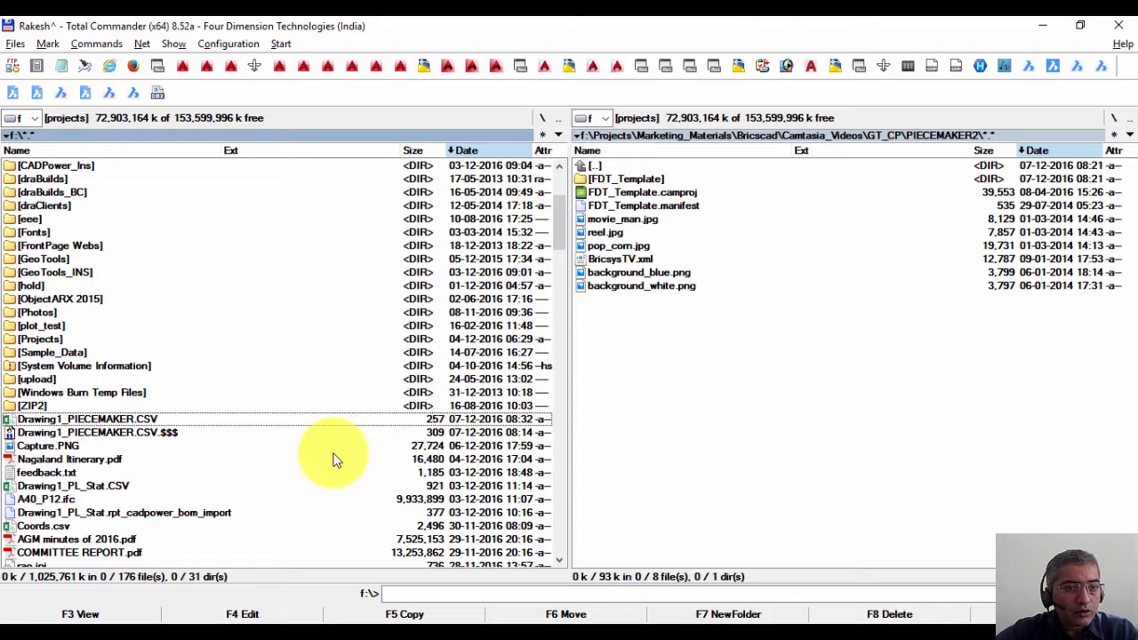
key("Return")
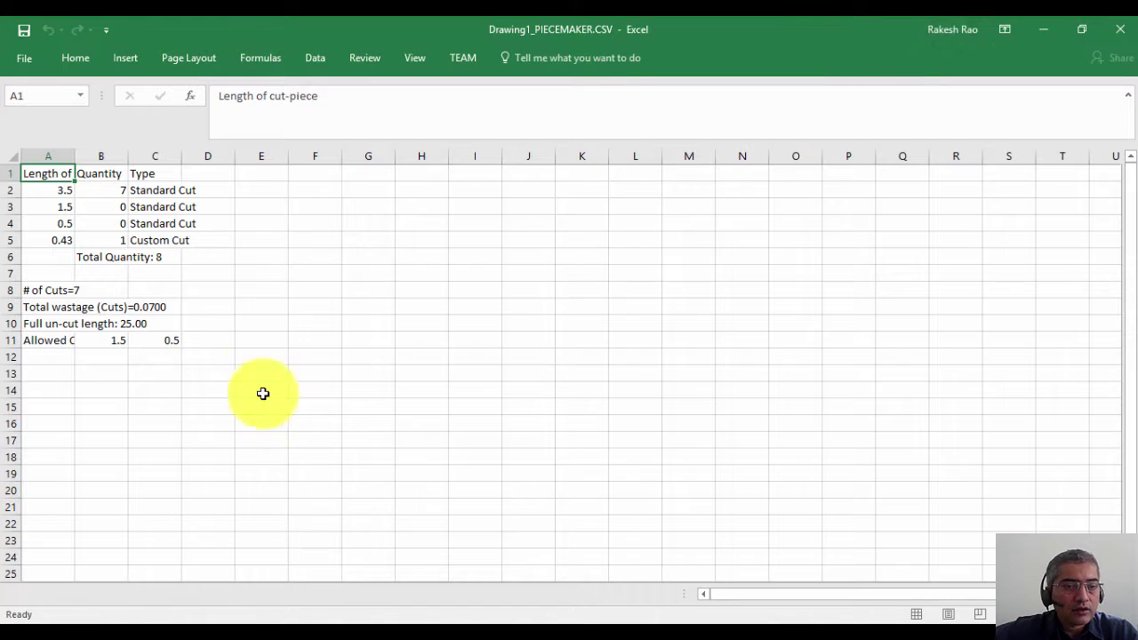
Widen columns A and B, then close Excel choosing Don't Save
left_click_drag(70, 156, 260, 153)
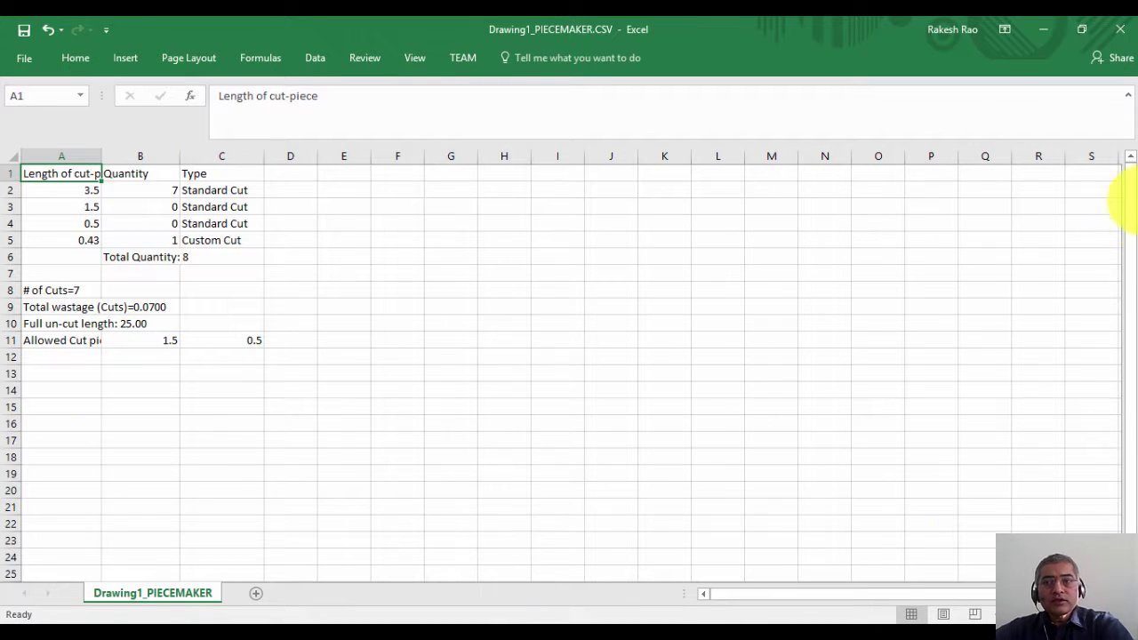
left_click(1116, 32)
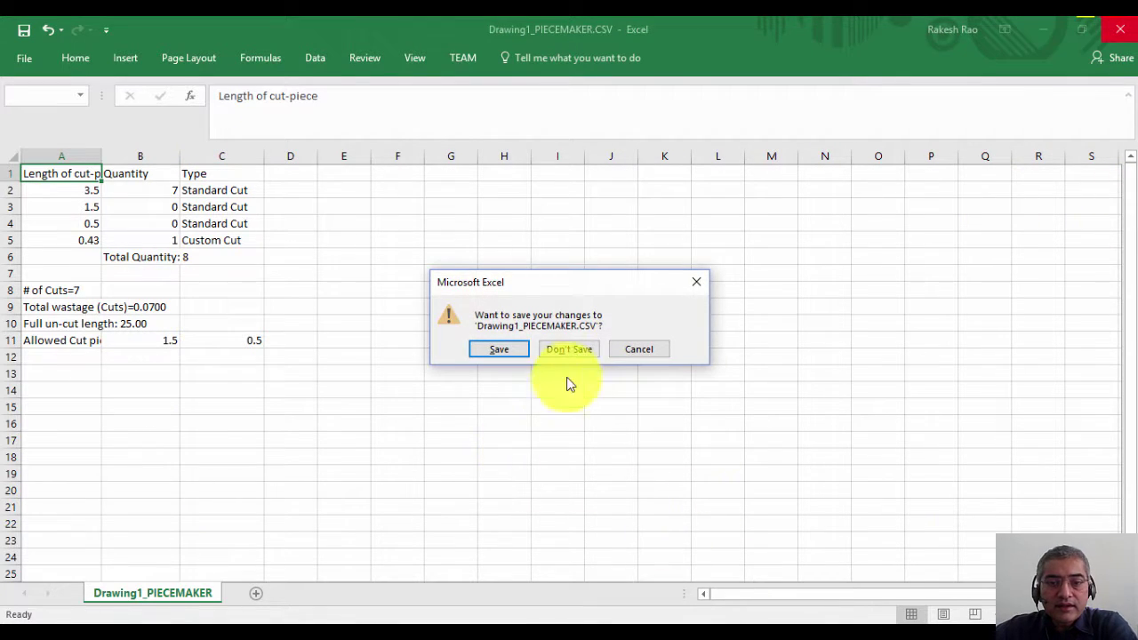
left_click(572, 350)
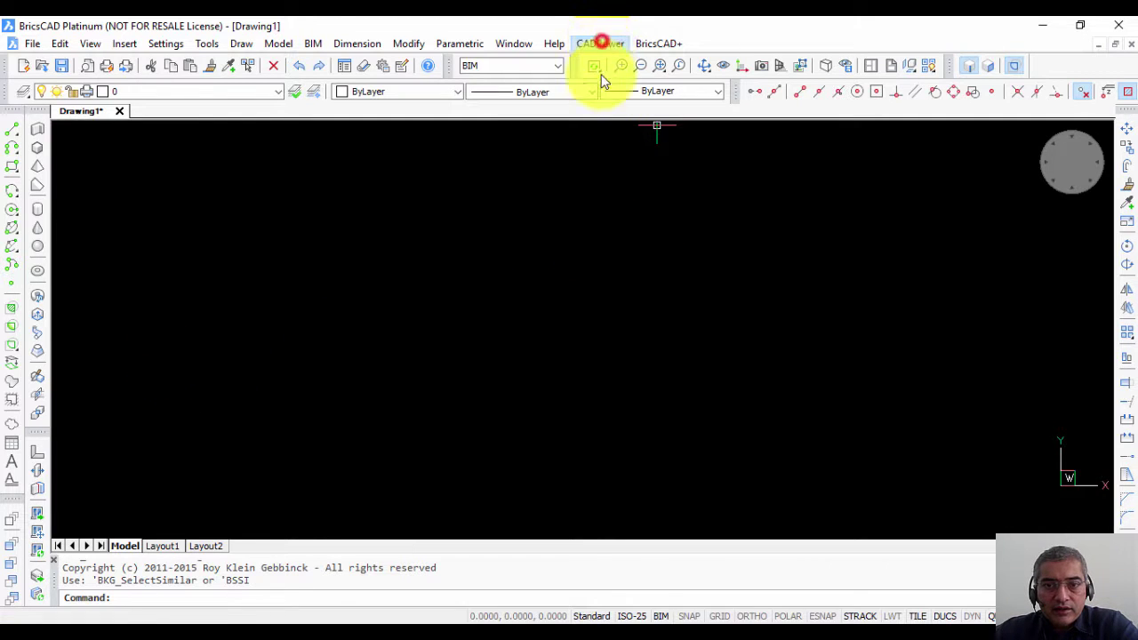
left_click(609, 41)
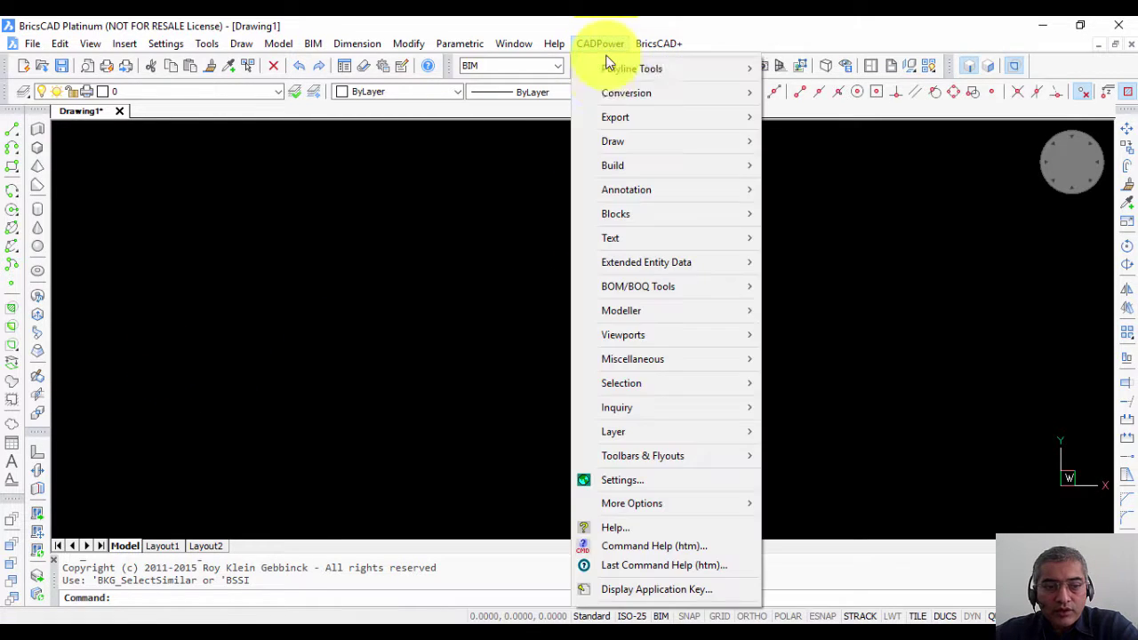
left_click(662, 288)
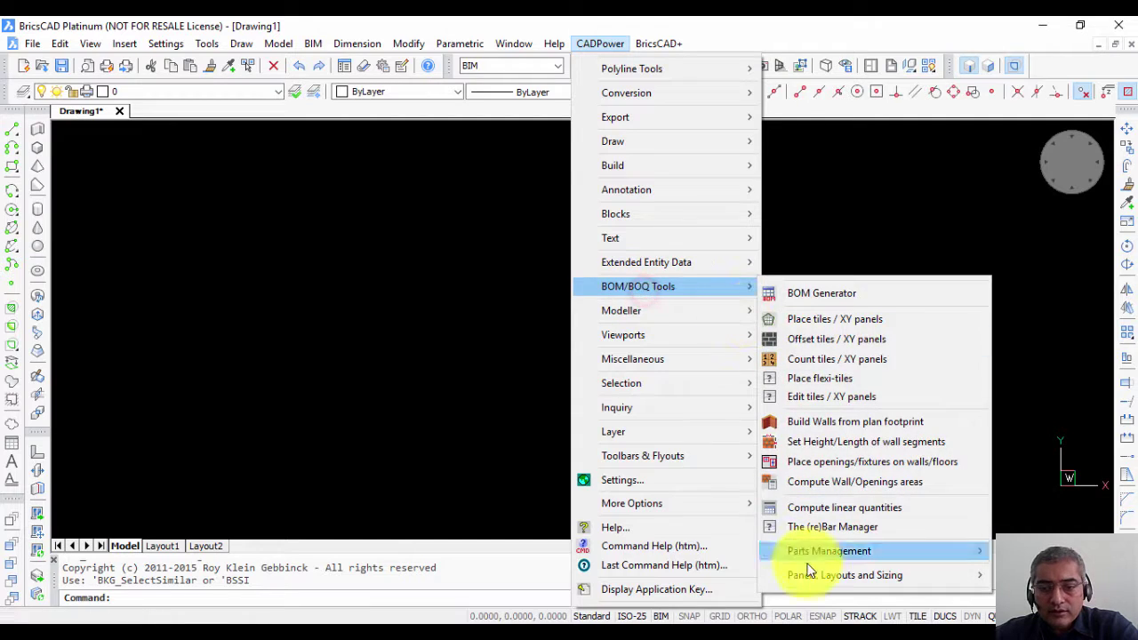
mouse_move(845, 575)
left_click(589, 514)
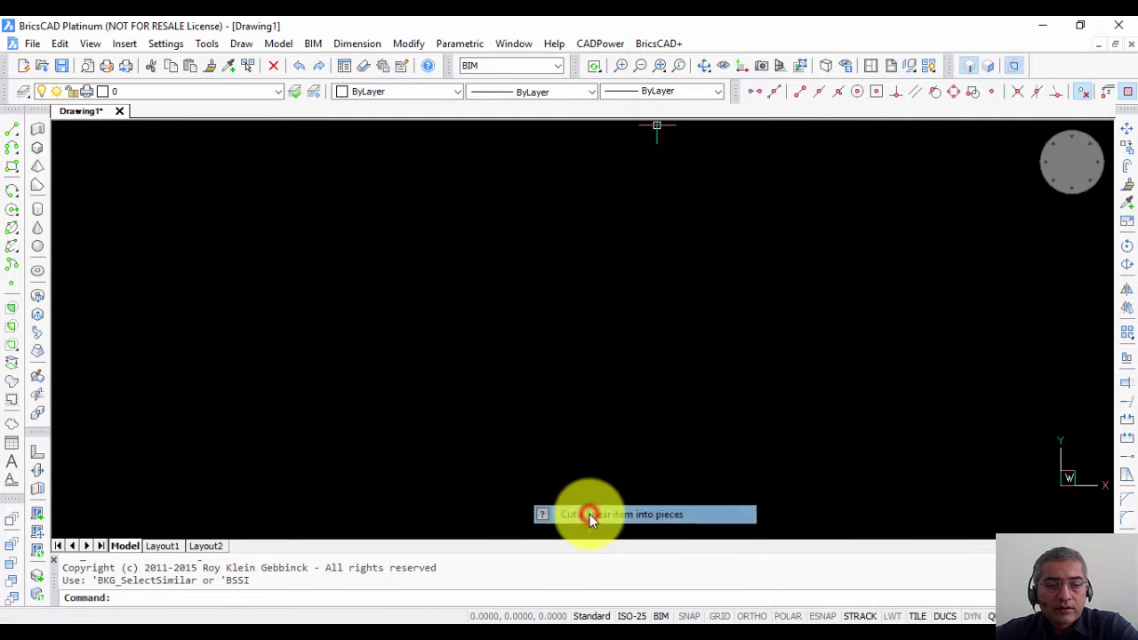
left_click_drag(121, 566, 182, 565)
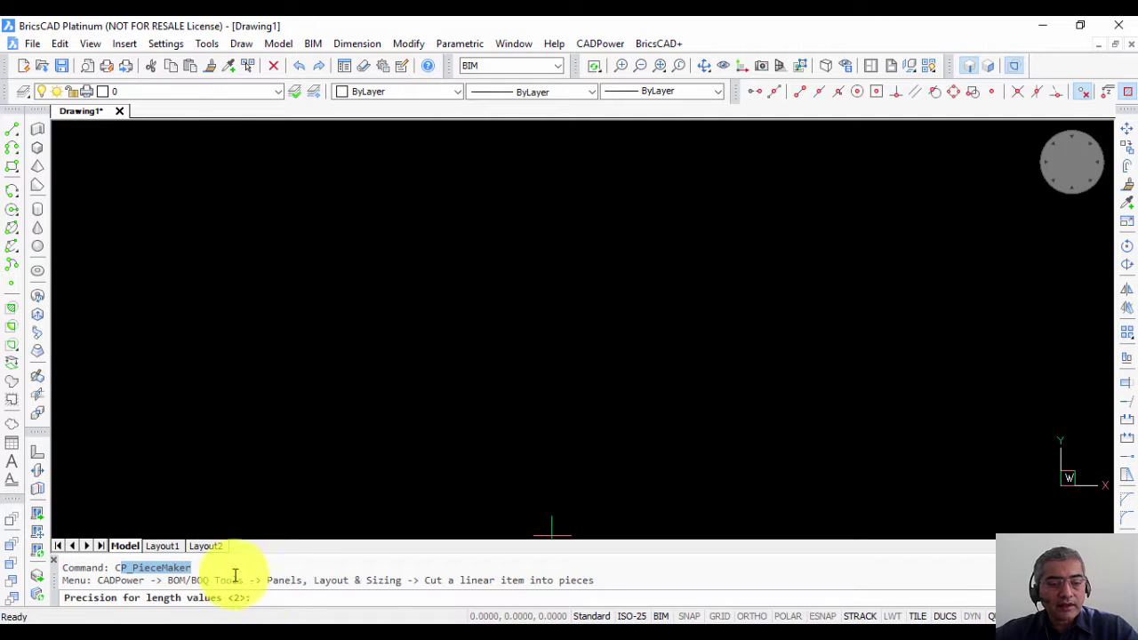
key("Escape")
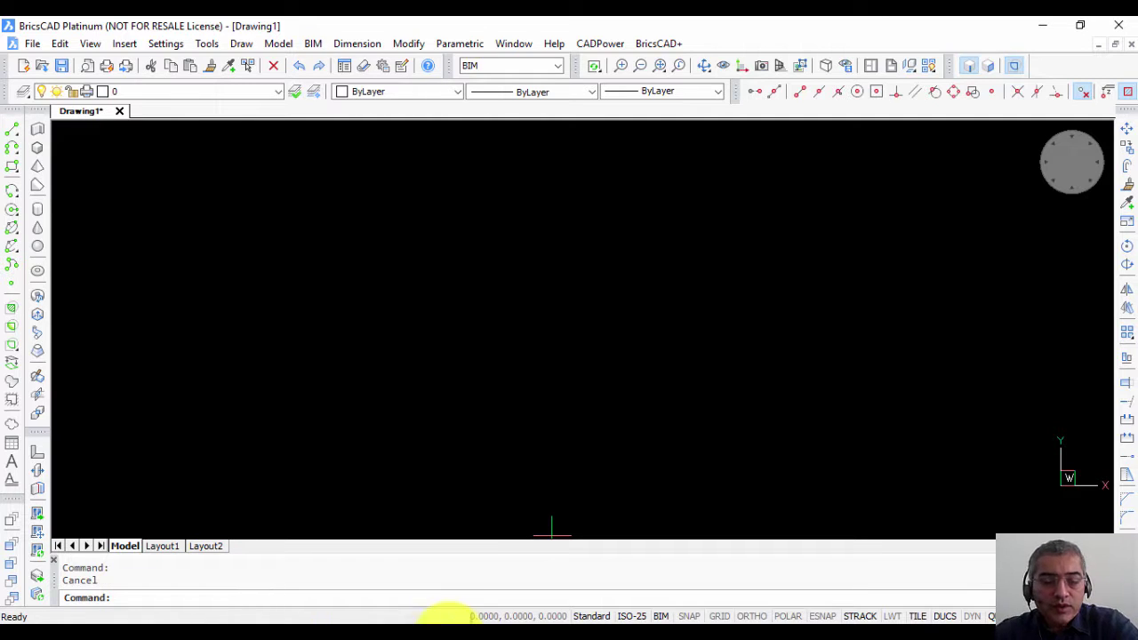